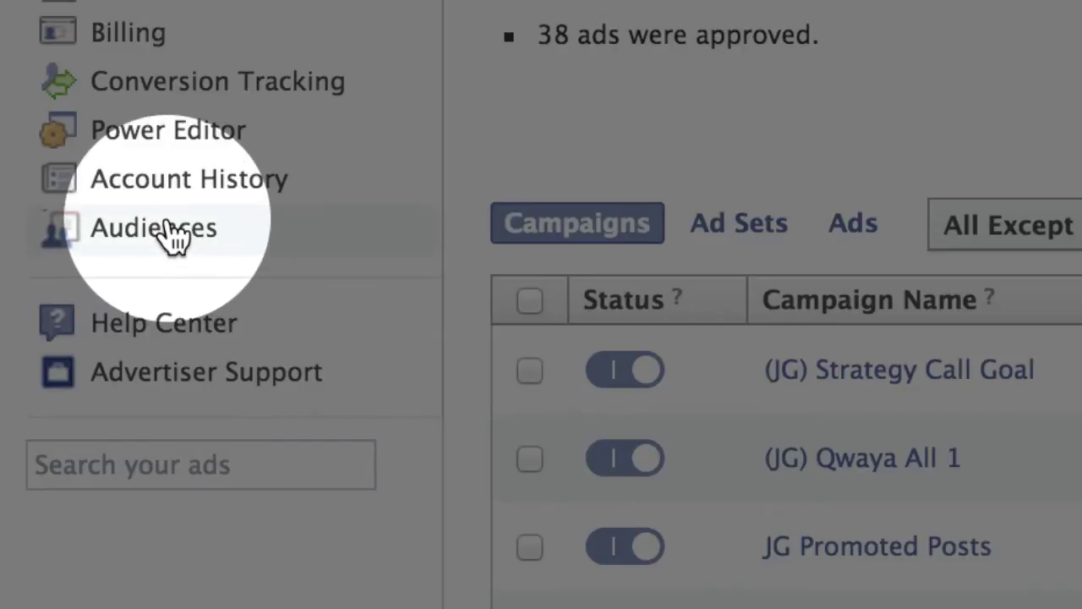
Go to Audiences and start a new Custom Audience from the Create Audience menu.
{"action": "left_click", "coordinate": [175, 237]}
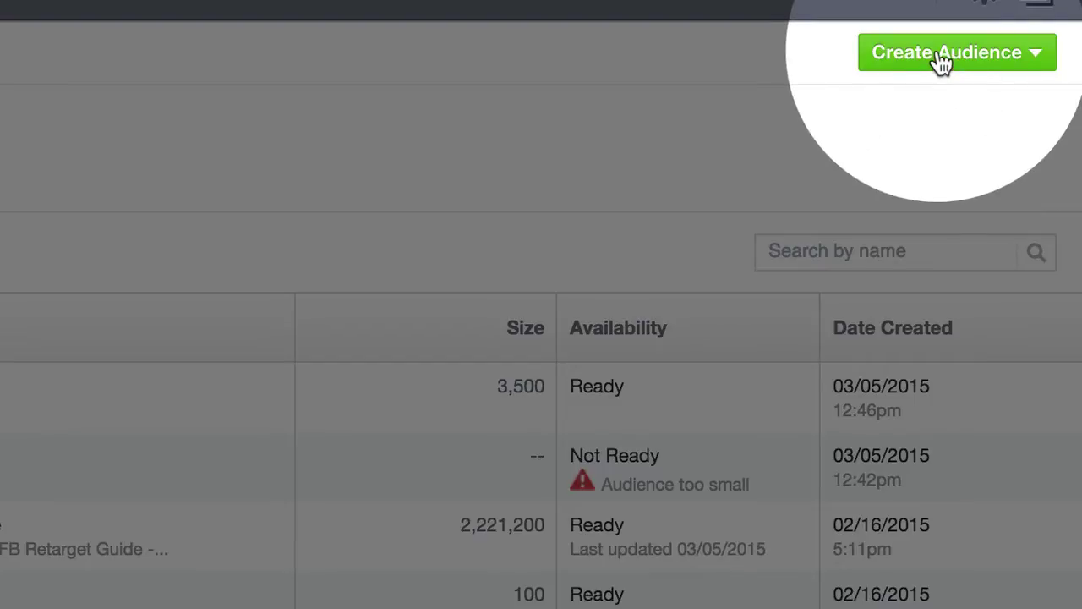
{"action": "left_click", "coordinate": [942, 61]}
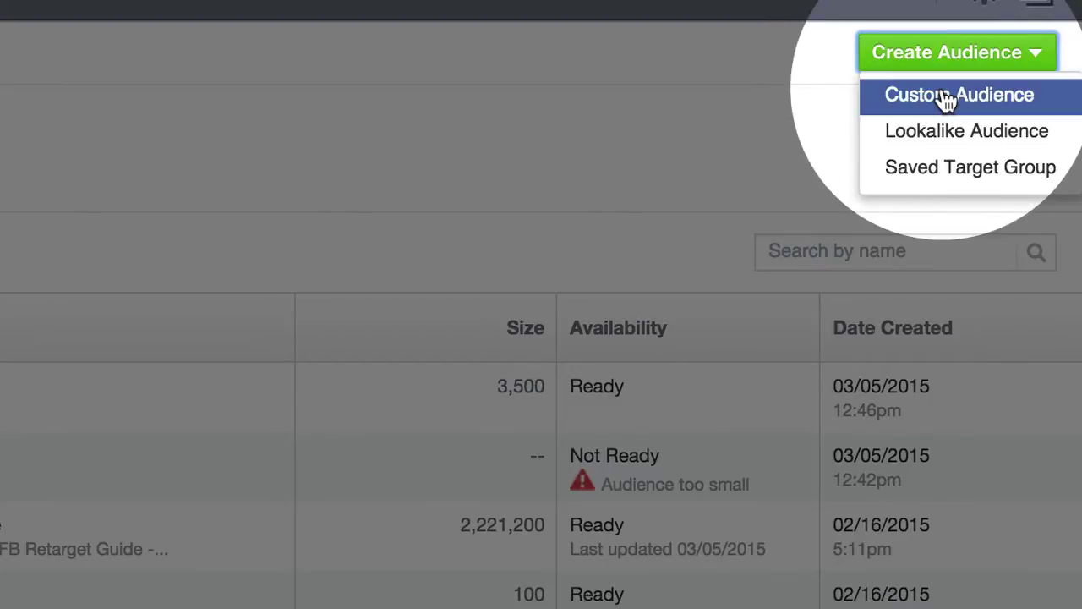
{"action": "left_click", "coordinate": [945, 97]}
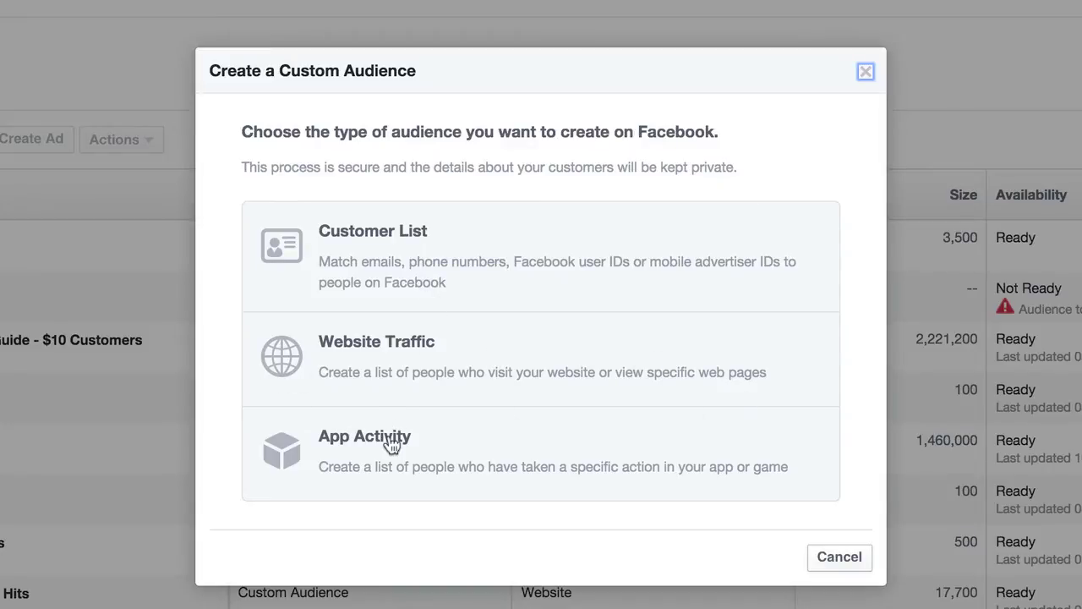
Choose Website Traffic and set the 'In the last' lookback to 180 days.
{"action": "left_click", "coordinate": [454, 353]}
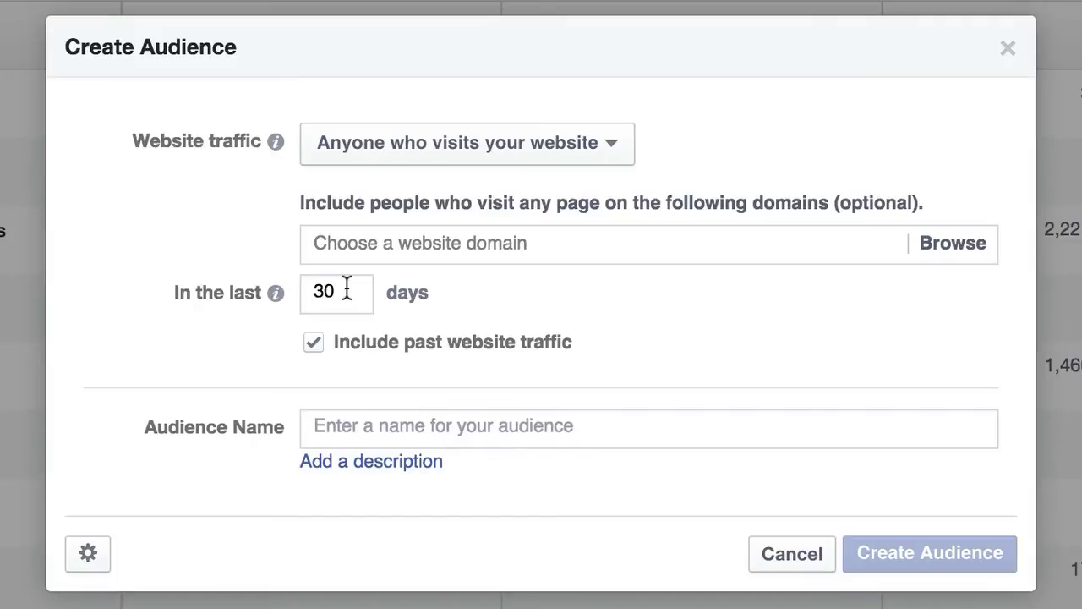
{"action": "left_click_drag", "start_coordinate": [347, 290], "coordinate": [295, 292]}
{"action": "type", "text": "7"}
{"action": "key", "text": "BackSpace"}
{"action": "type", "text": "180"}
Name the audience 'Test 123' and create it.
{"action": "left_click", "coordinate": [330, 427]}
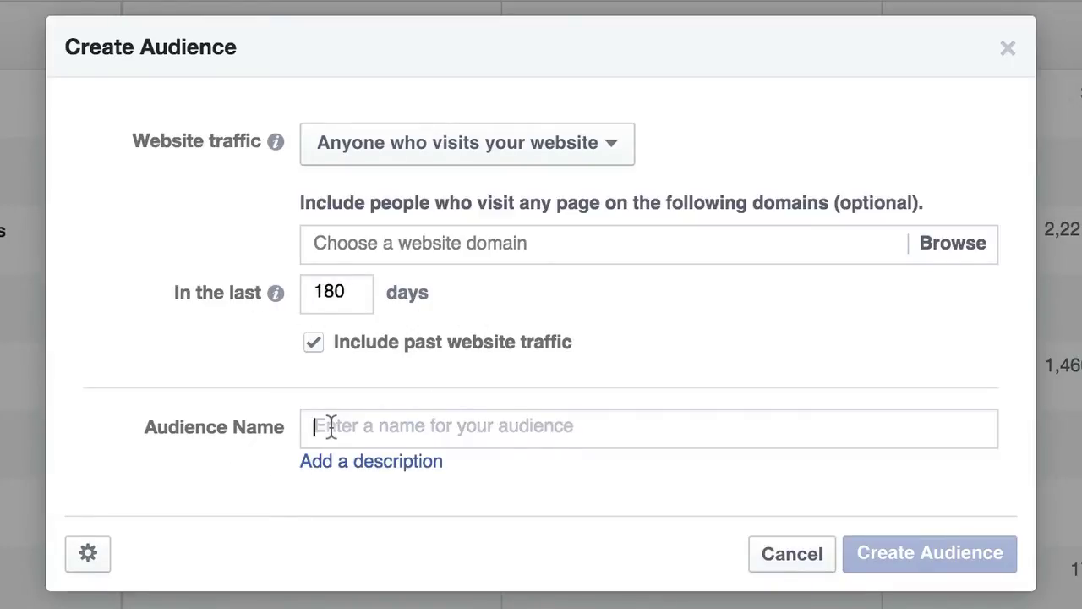
{"action": "type", "text": "Test 123"}
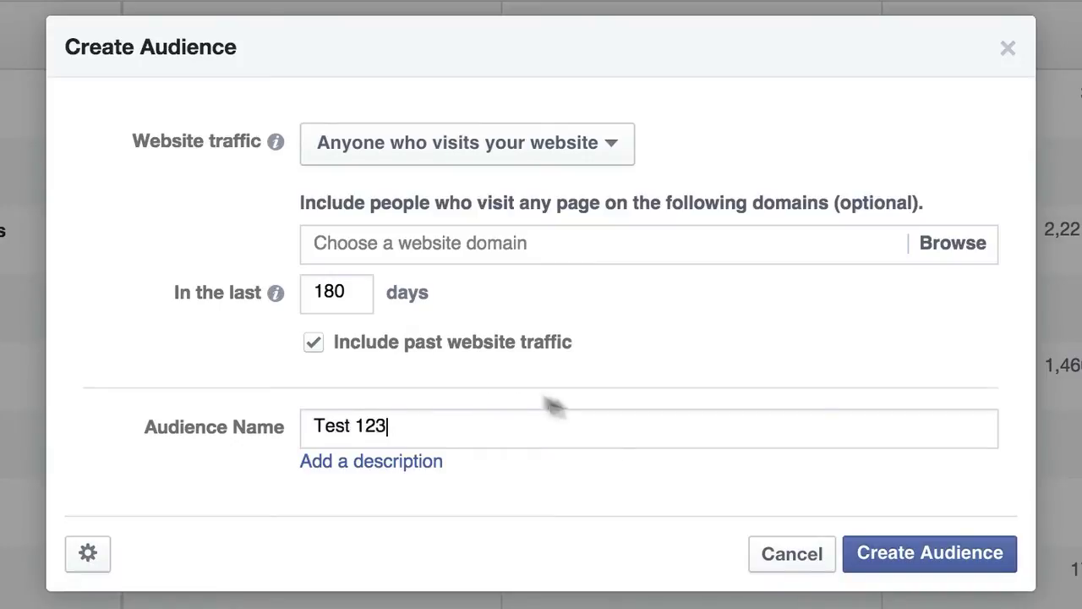
{"action": "left_click", "coordinate": [901, 551]}
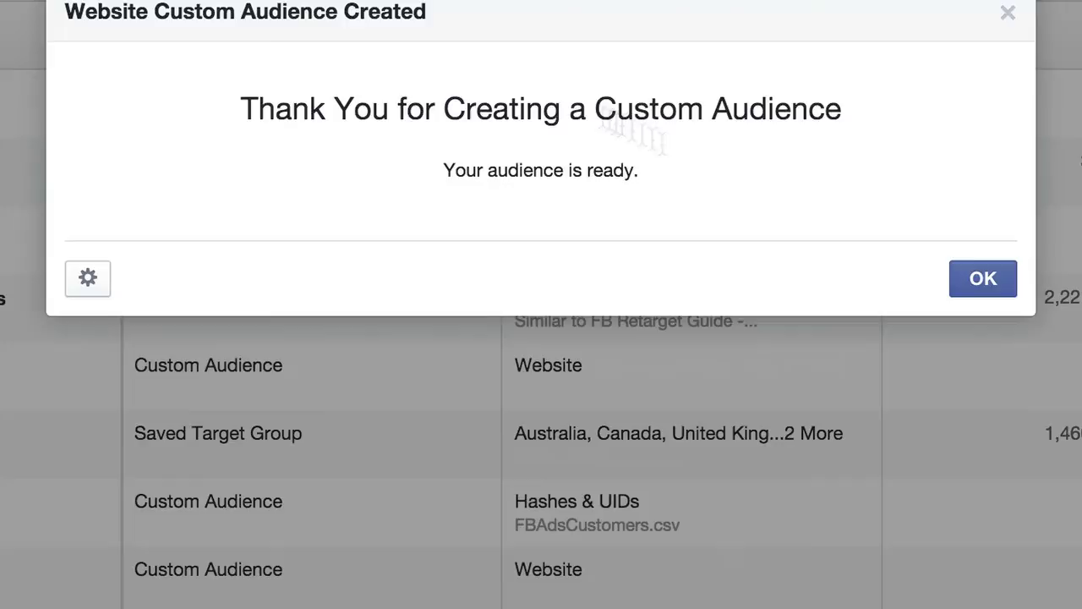
Dismiss the confirmation, select the Test 123 audience and bring up its Actions menu.
{"action": "left_click", "coordinate": [981, 283]}
{"action": "mouse_move", "coordinate": [108, 292]}
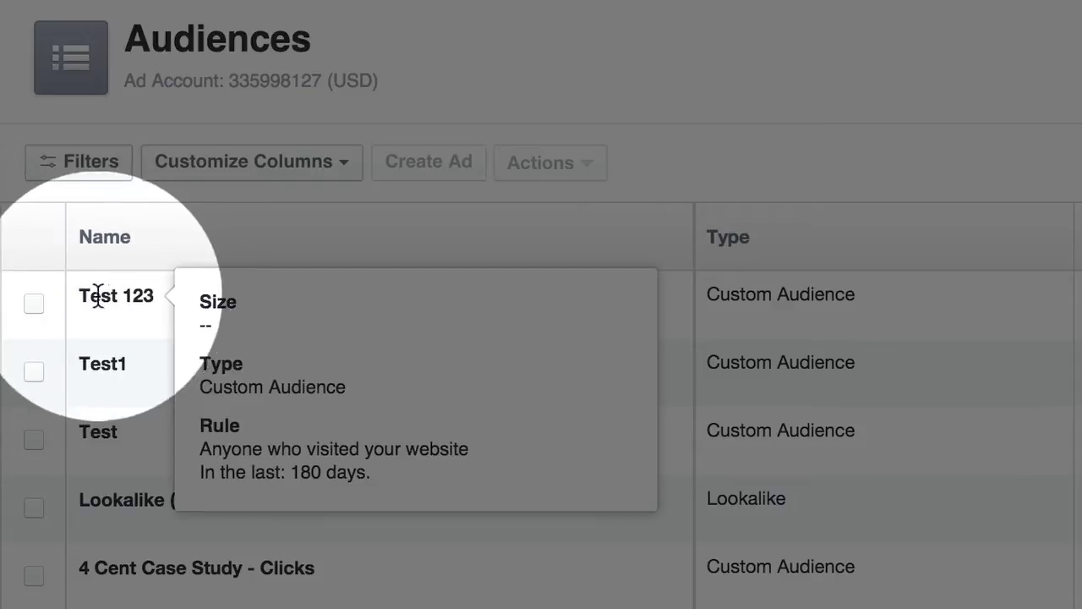
{"action": "left_click", "coordinate": [34, 304]}
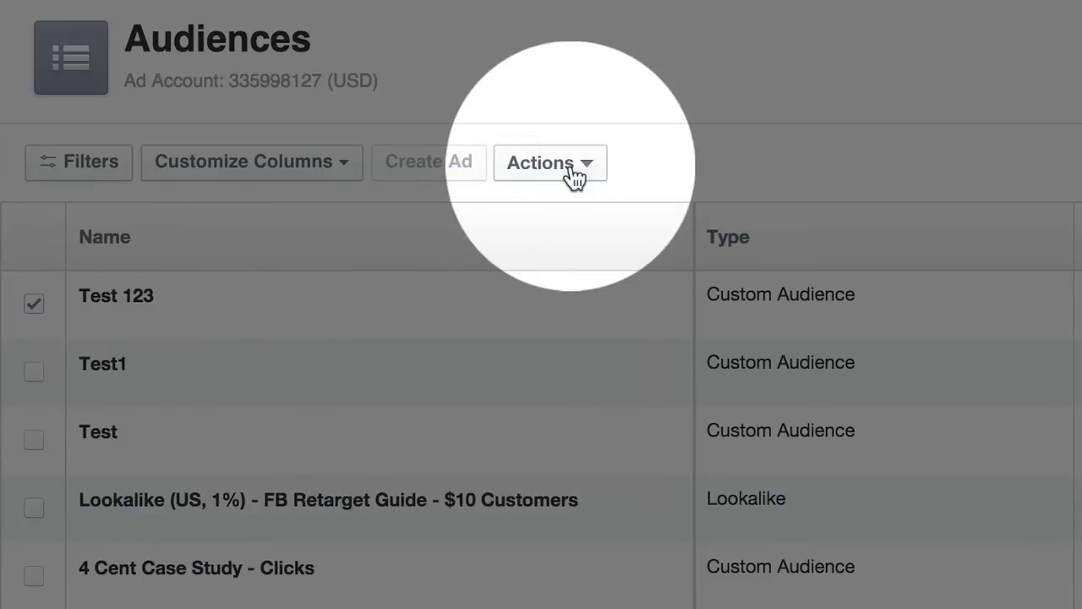
{"action": "left_click", "coordinate": [567, 166]}
View Test 123's pixel, select all of its pixel code, then close the pixel window.
{"action": "left_click", "coordinate": [562, 266]}
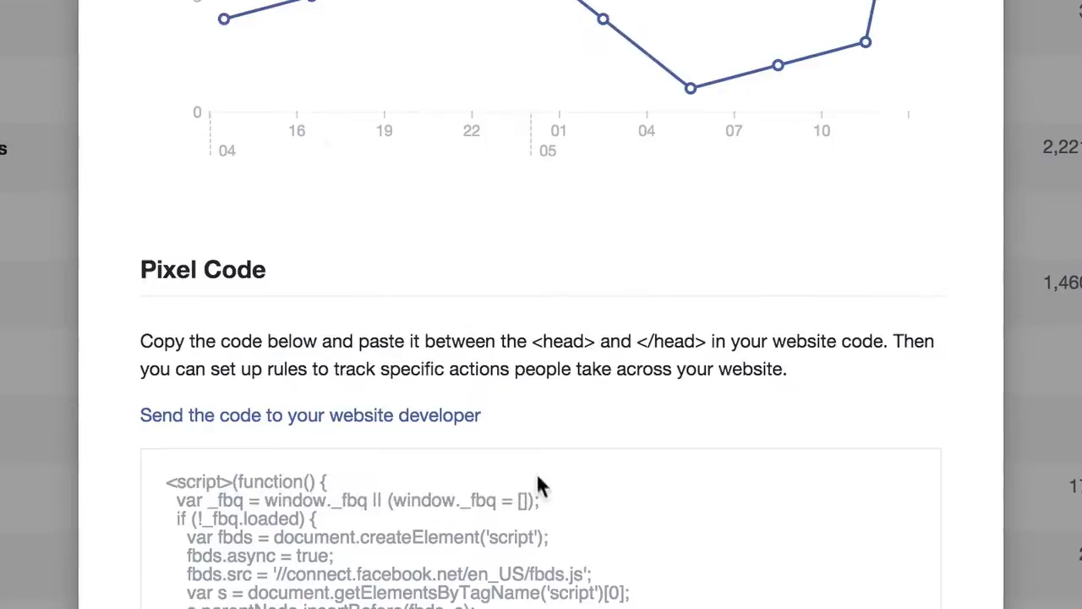
{"action": "scroll", "coordinate": [535, 471], "scroll_direction": "down", "scroll_amount": 3}
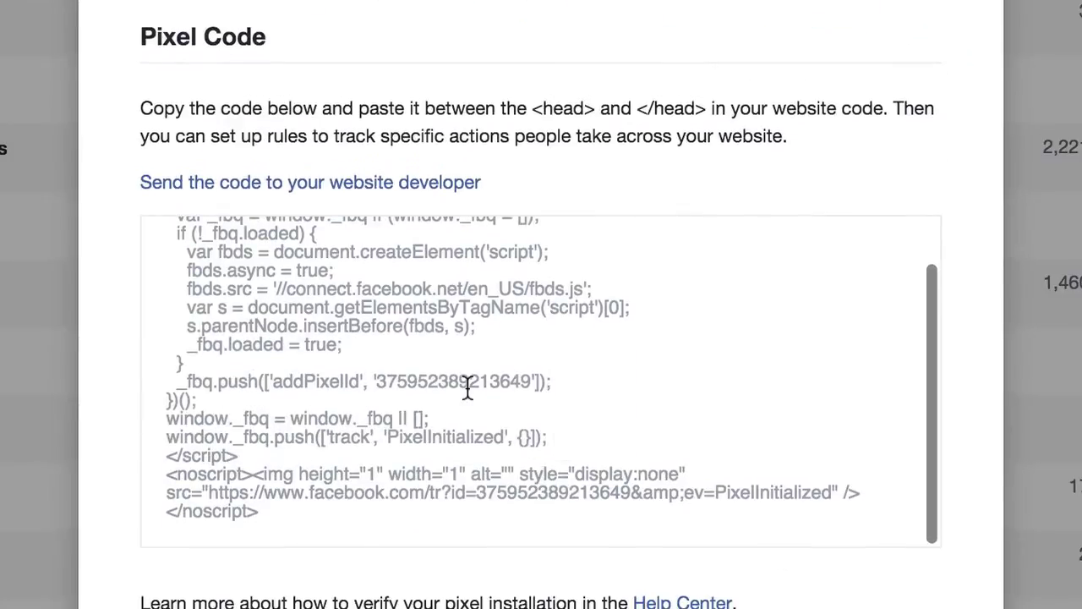
{"action": "left_click", "coordinate": [468, 387]}
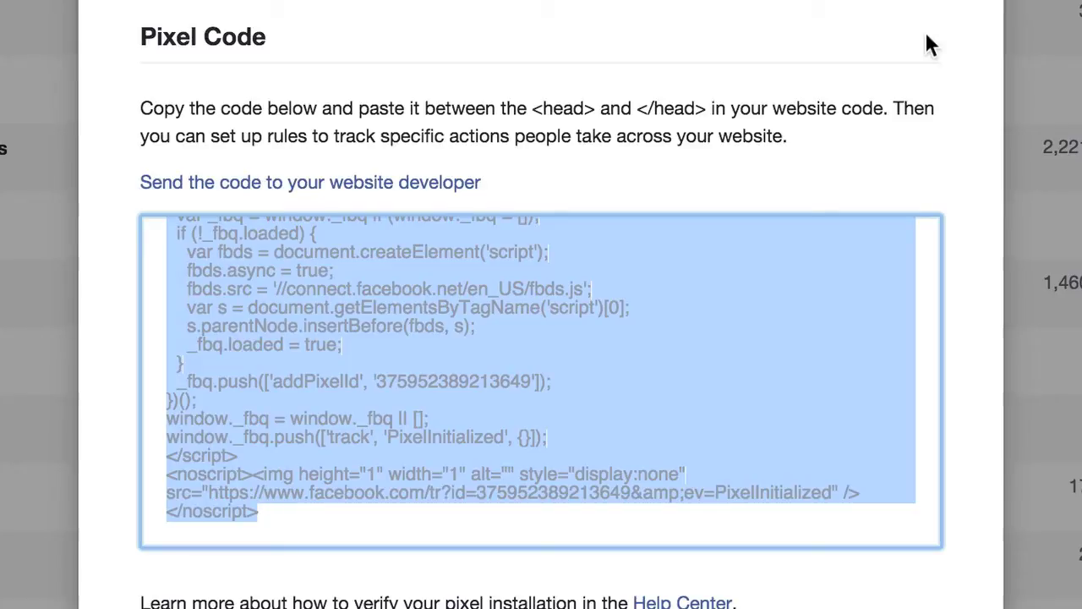
{"action": "scroll", "coordinate": [949, 173], "scroll_direction": "down", "scroll_amount": 3}
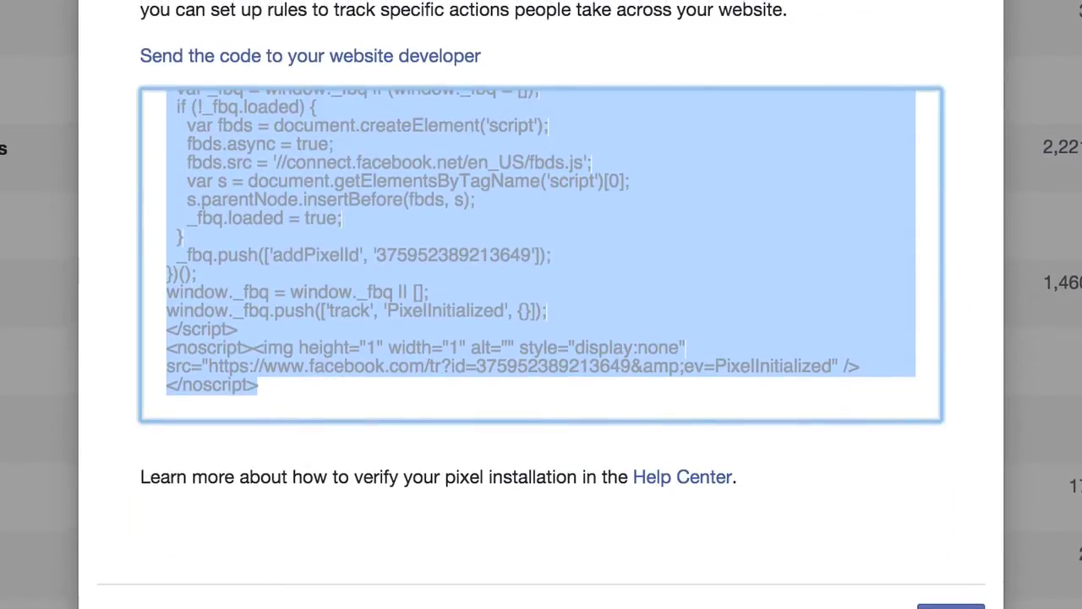
{"action": "left_click", "coordinate": [951, 606]}
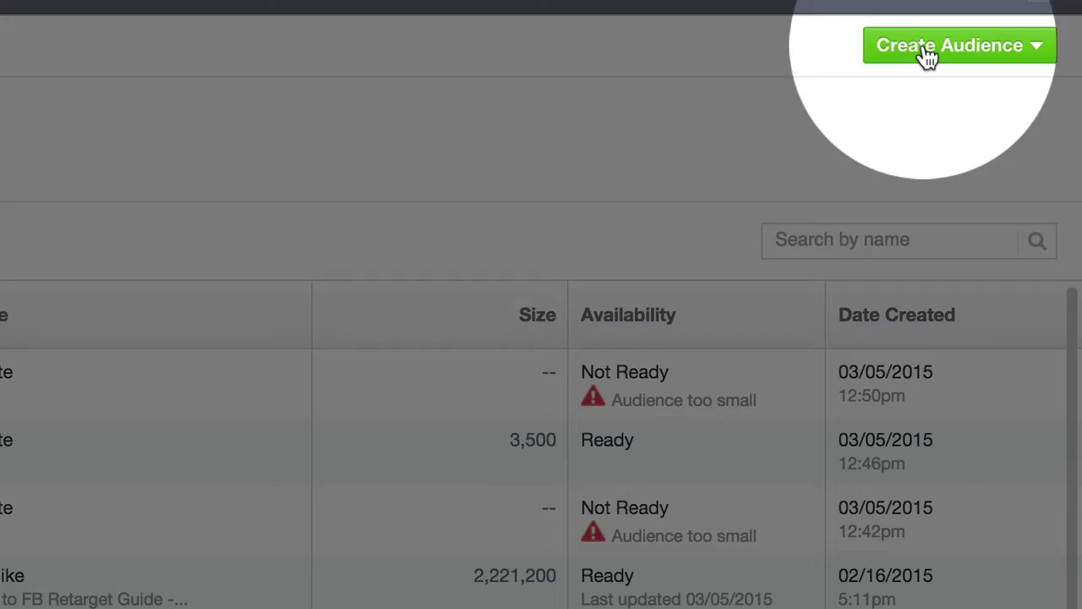
Start another Website Traffic custom audience and show the visitor-inclusion choices.
{"action": "left_click", "coordinate": [927, 54]}
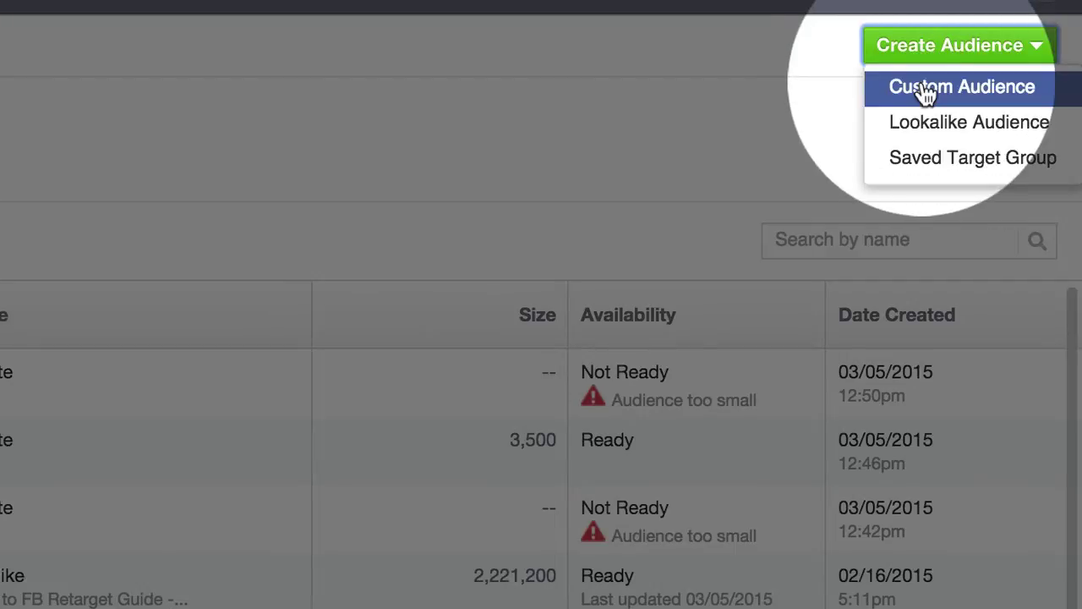
{"action": "left_click", "coordinate": [927, 91]}
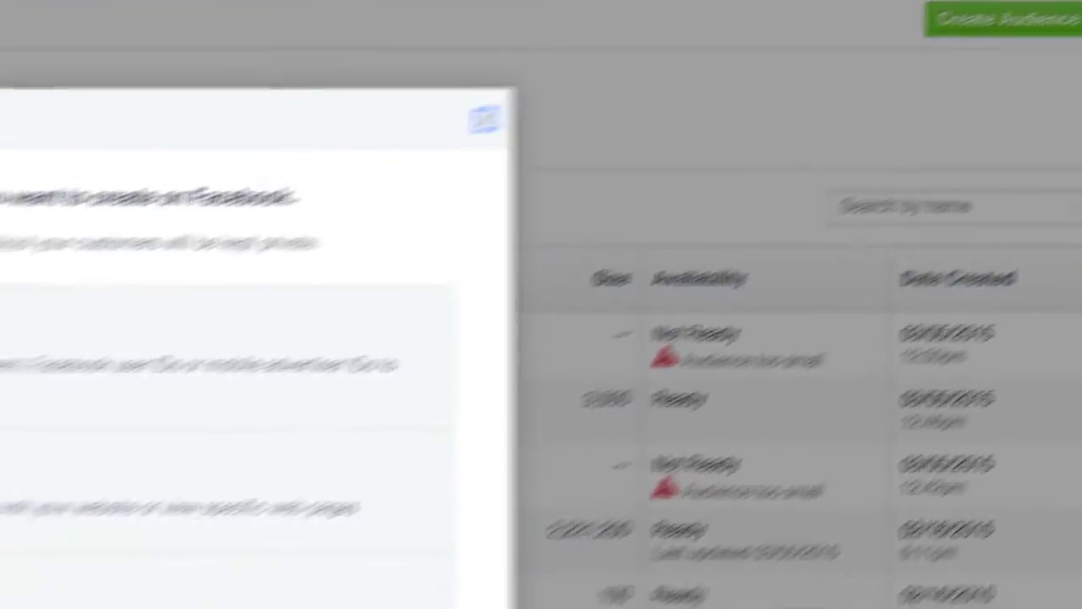
{"action": "left_click", "coordinate": [418, 275]}
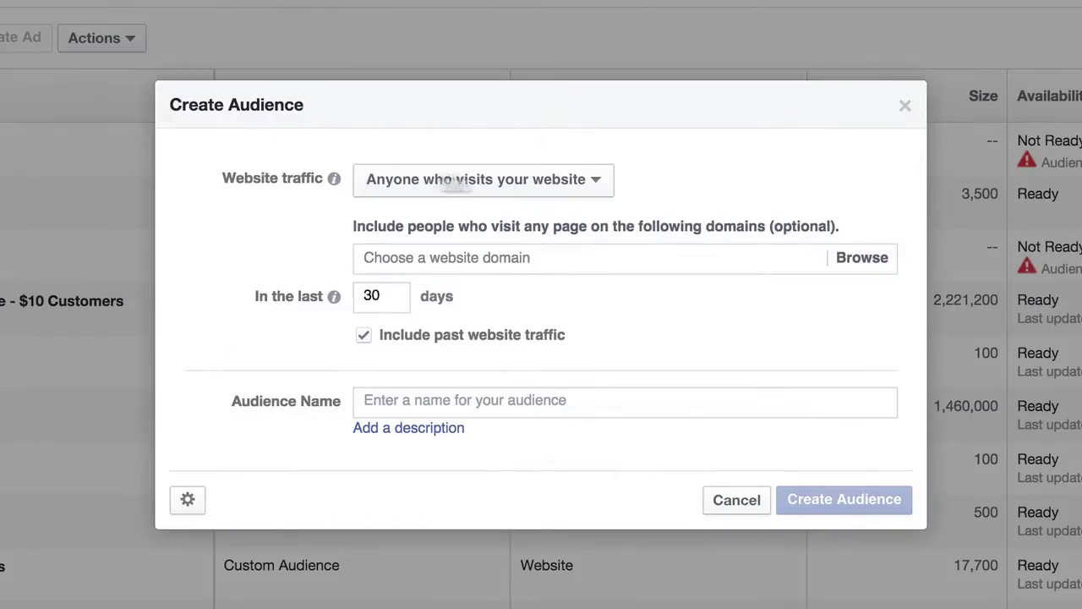
{"action": "left_click", "coordinate": [518, 186]}
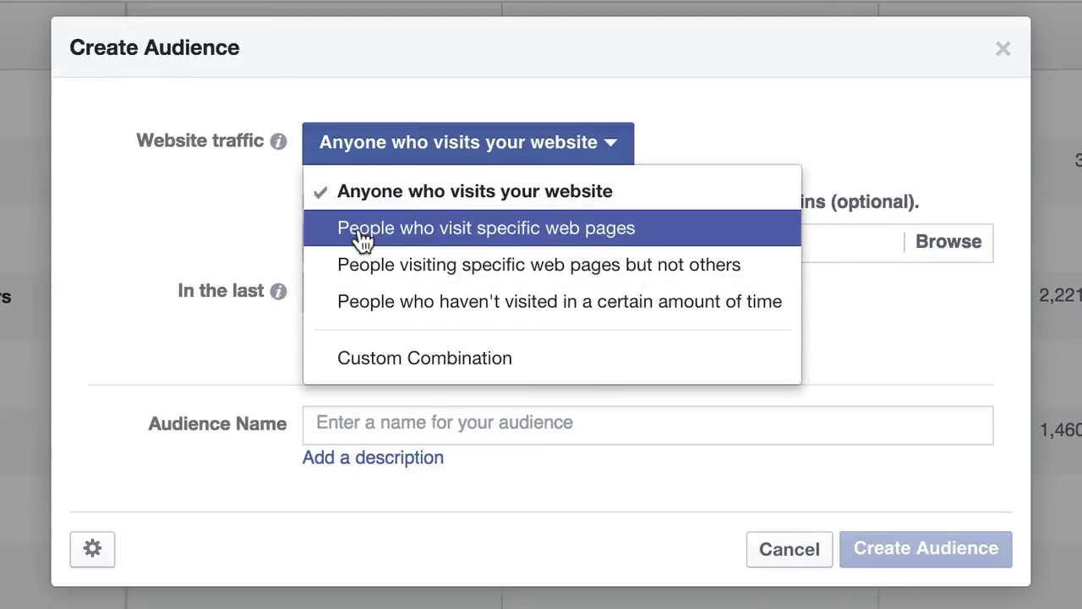
Target people visiting specific pages with the rule URL contains '?checkout='.
{"action": "left_click", "coordinate": [516, 233]}
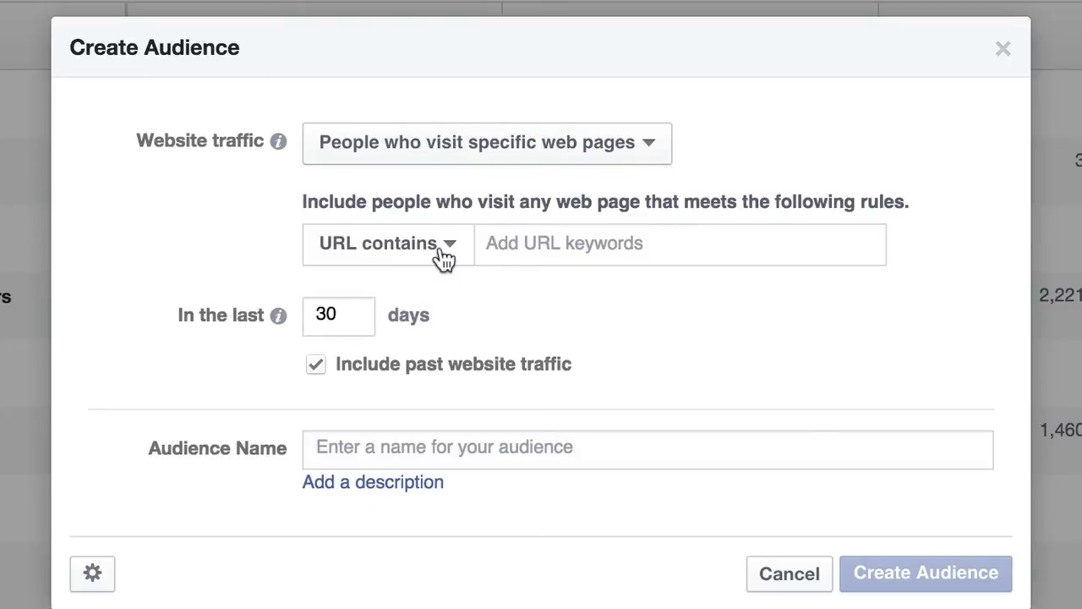
{"action": "left_click", "coordinate": [386, 254]}
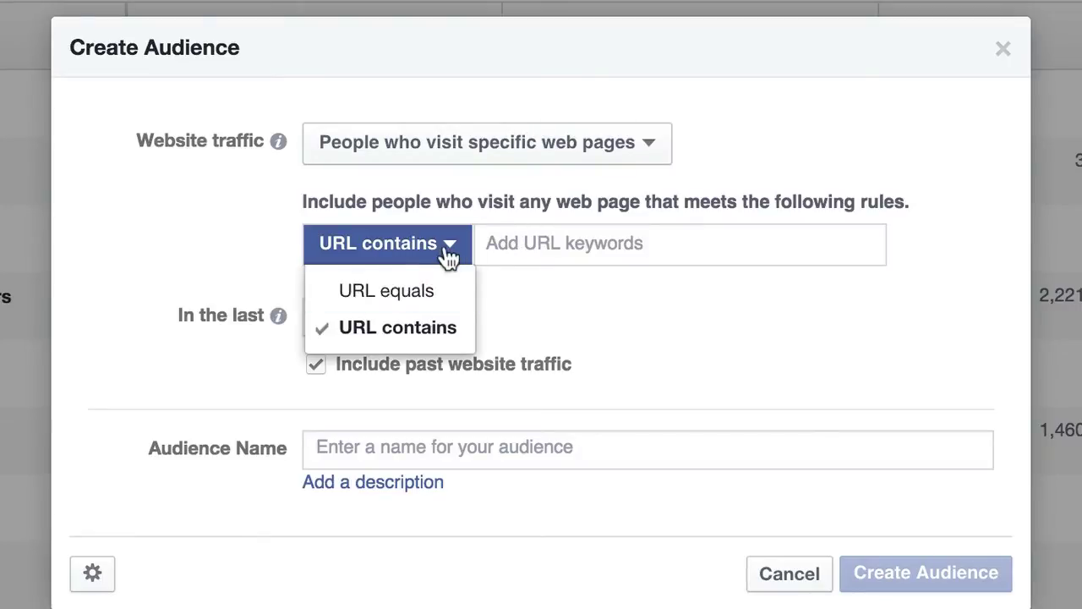
{"action": "left_click", "coordinate": [591, 240]}
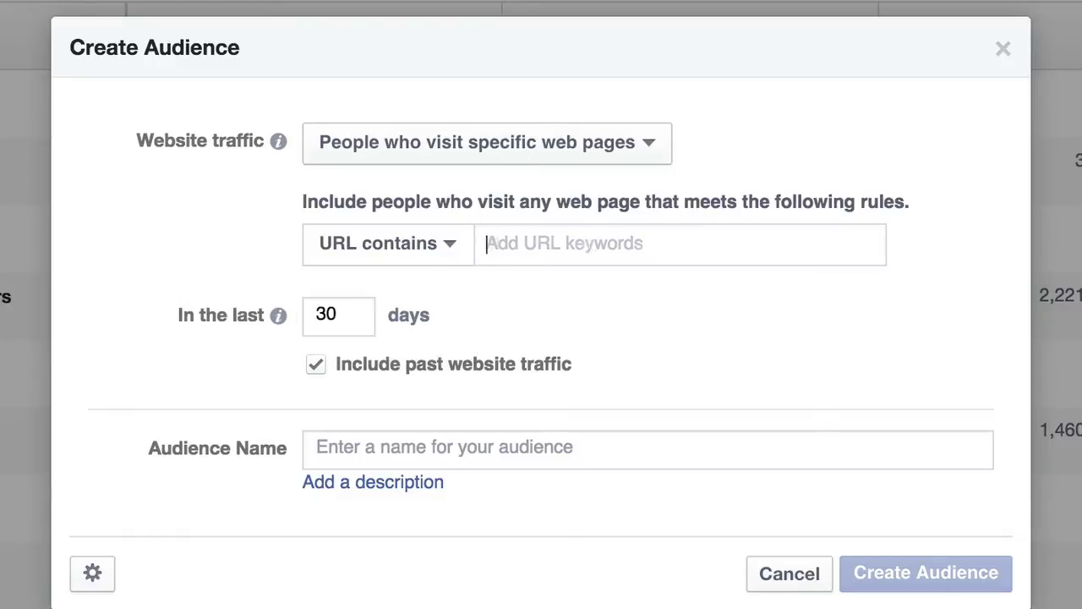
{"action": "type", "text": "?ch"}
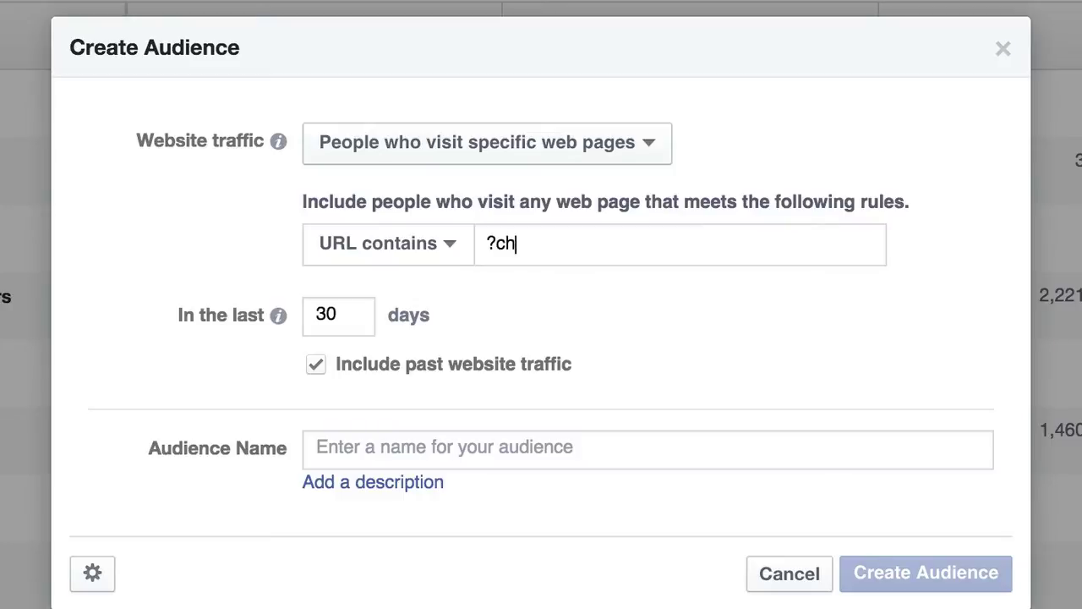
{"action": "type", "text": "eckout="}
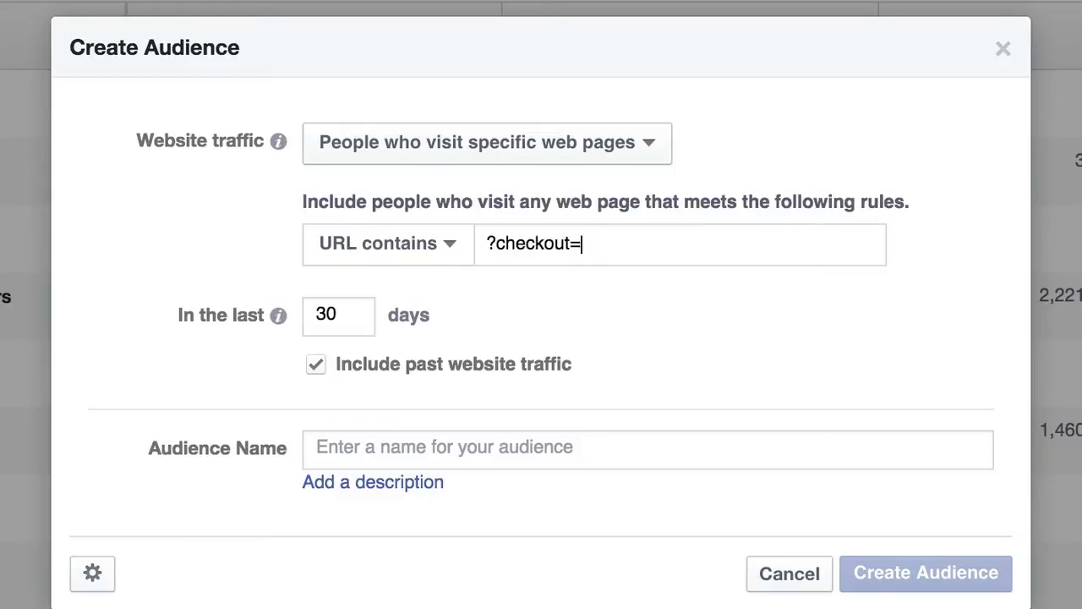
{"action": "type", "text": "1234"}
{"action": "key", "text": "BackSpace"}
{"action": "key", "text": "BackSpace"}
{"action": "key", "text": "BackSpace"}
{"action": "key", "text": "BackSpace"}
{"action": "key", "text": "BackSpace"}
{"action": "key", "text": "BackSpace"}
{"action": "type", "text": "t="}
{"action": "left_click_drag", "start_coordinate": [587, 243], "coordinate": [487, 242]}
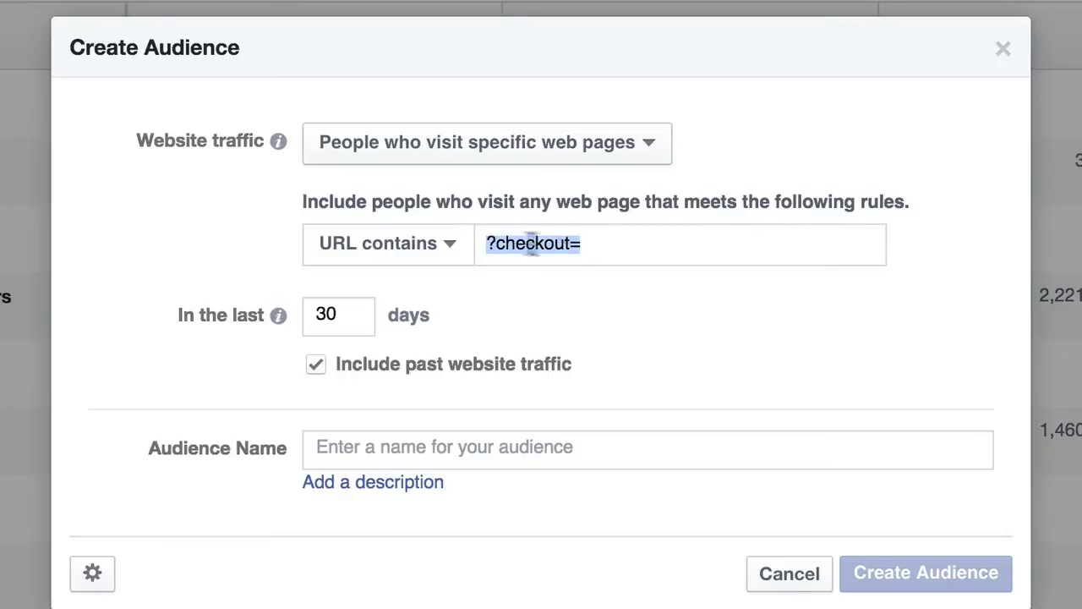
Name the audience 'Checkout' and create it.
{"action": "left_click", "coordinate": [459, 447]}
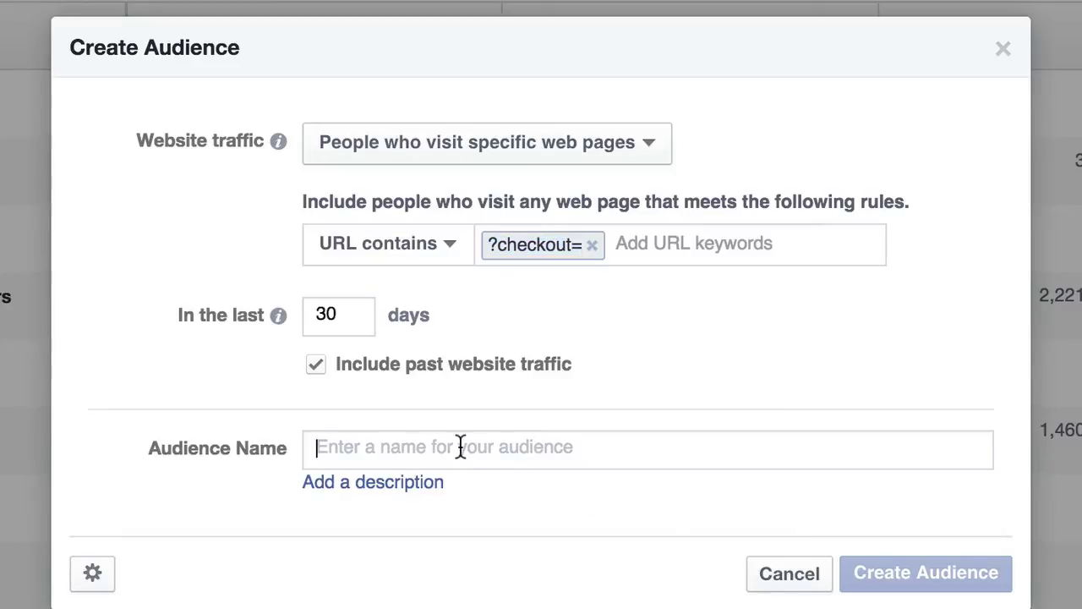
{"action": "type", "text": "Checkout"}
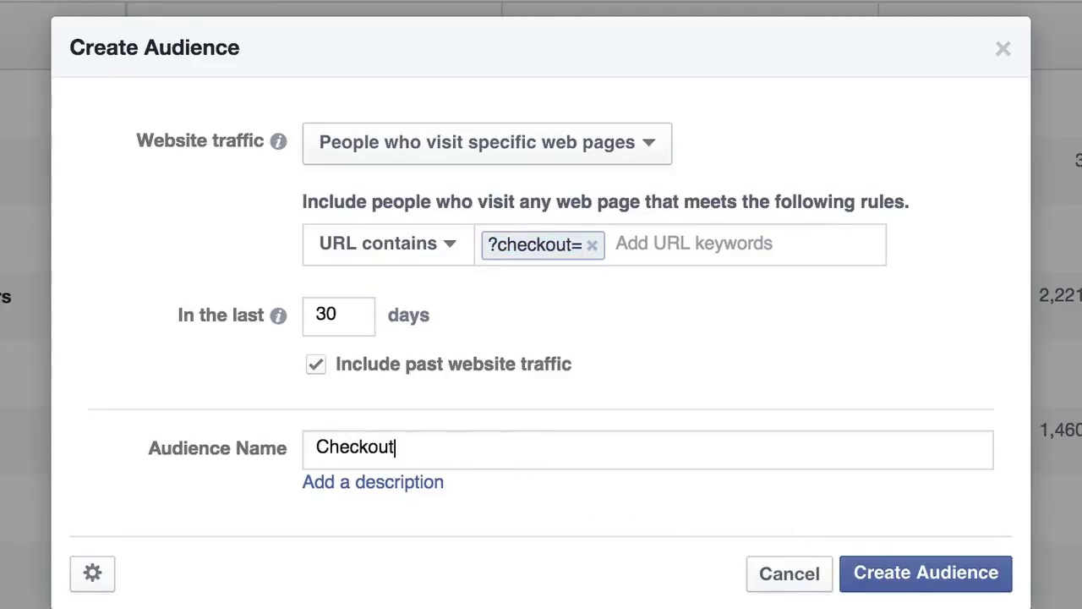
{"action": "left_click", "coordinate": [961, 579]}
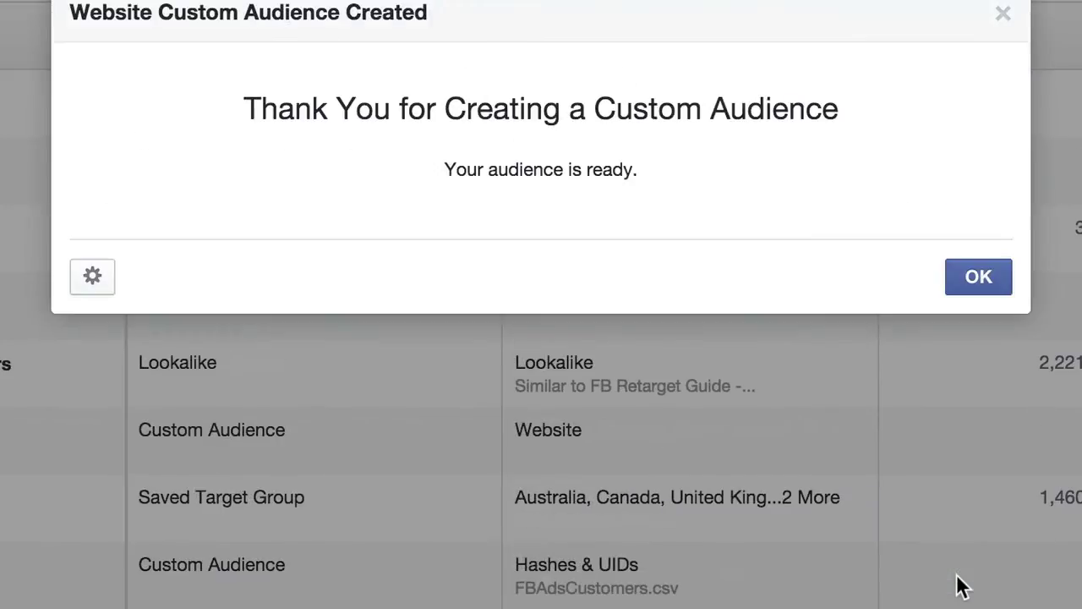
Close the Thank You confirmation and check the Checkout audience's details in the list.
{"action": "left_click", "coordinate": [974, 279]}
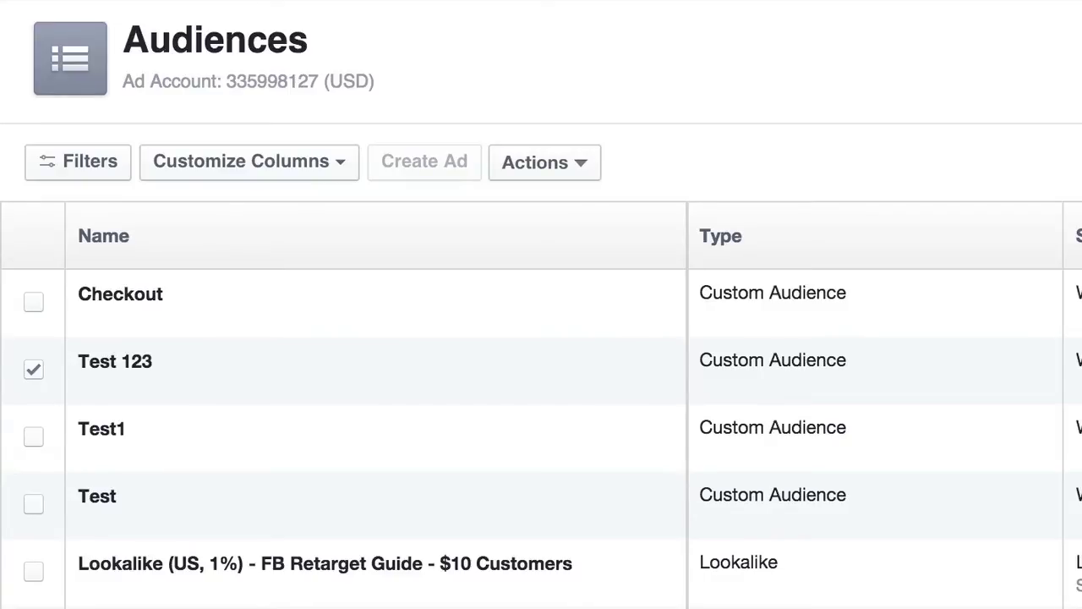
{"action": "mouse_move", "coordinate": [82, 296]}
{"action": "scroll", "coordinate": [804, 482], "scroll_direction": "down", "scroll_amount": 5}
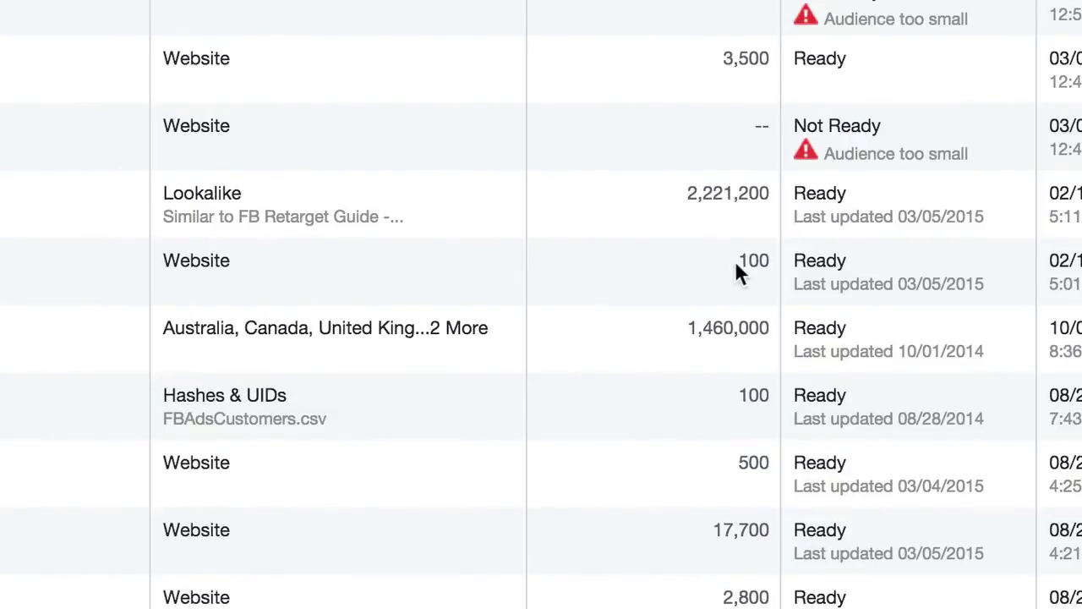
{"action": "left_click_drag", "start_coordinate": [735, 260], "coordinate": [765, 266]}
{"action": "left_click", "coordinate": [713, 280]}
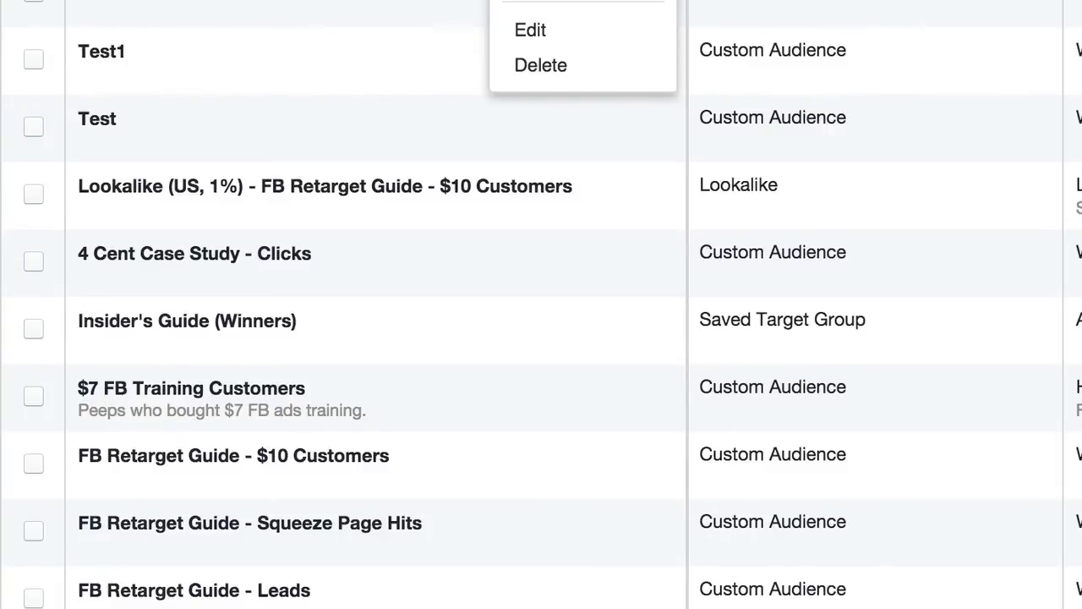
Show the account's tracking pixel via Actions > View Pixel and select its code and pixel ID.
{"action": "scroll", "coordinate": [24, 17], "scroll_direction": "up", "scroll_amount": 4}
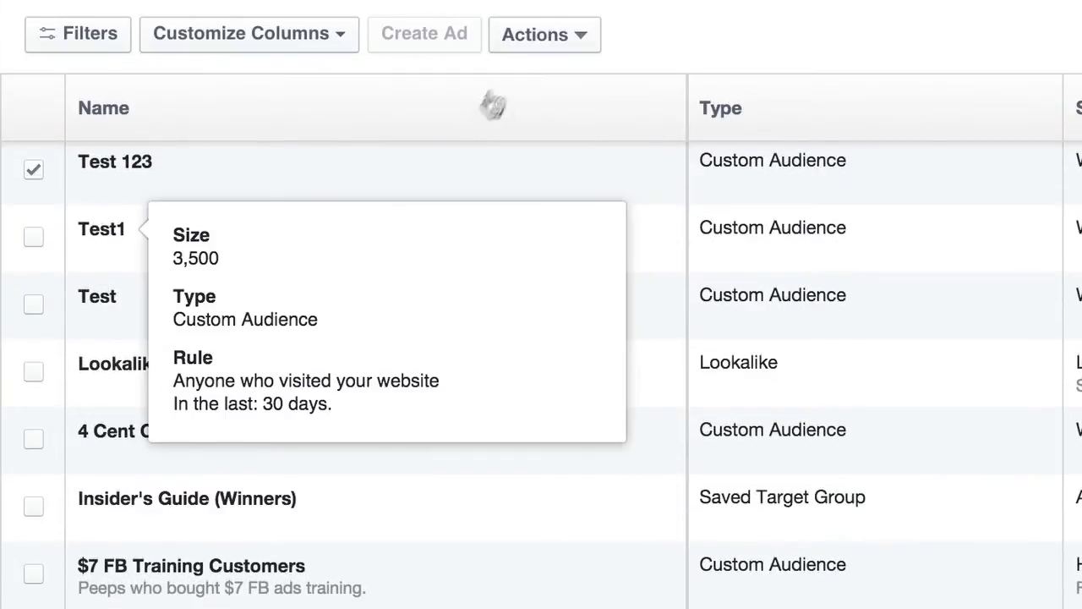
{"action": "left_click", "coordinate": [565, 41]}
{"action": "left_click", "coordinate": [570, 152]}
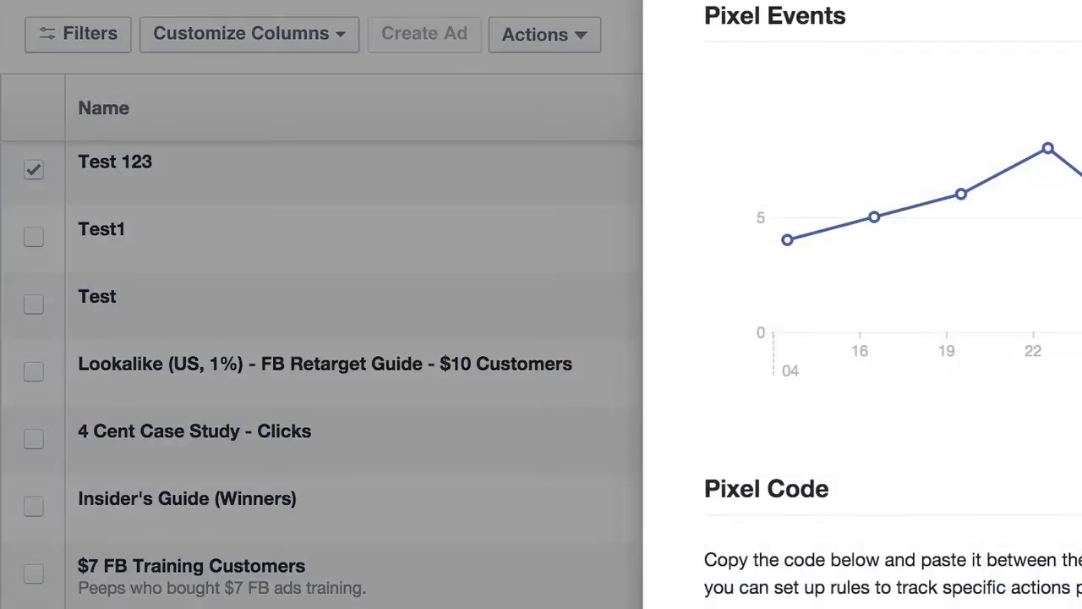
{"action": "scroll", "coordinate": [682, 369], "scroll_direction": "down", "scroll_amount": 5}
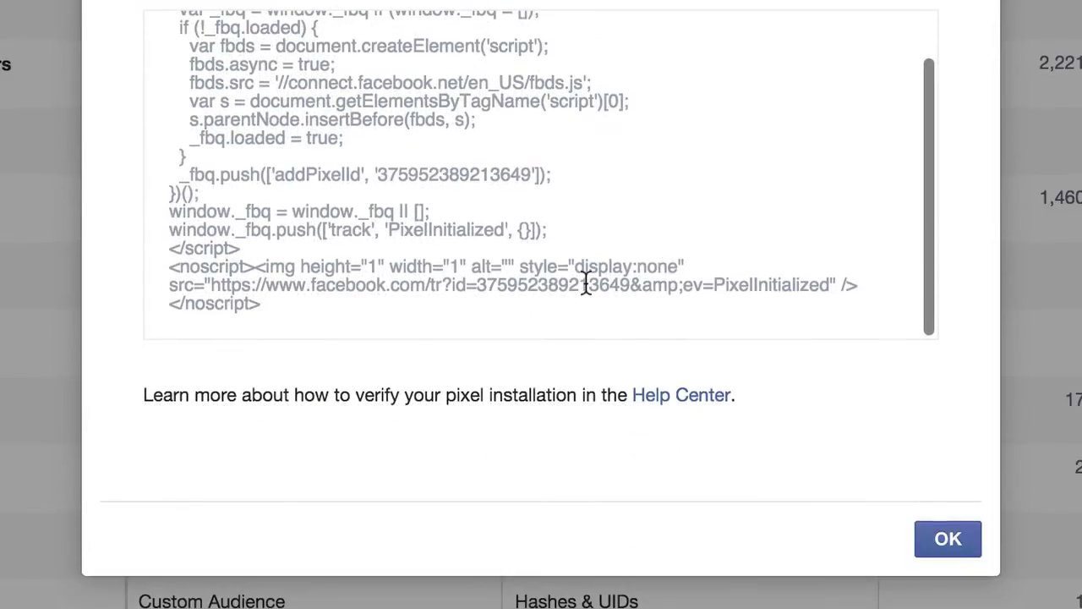
{"action": "left_click_drag", "start_coordinate": [587, 285], "coordinate": [623, 285]}
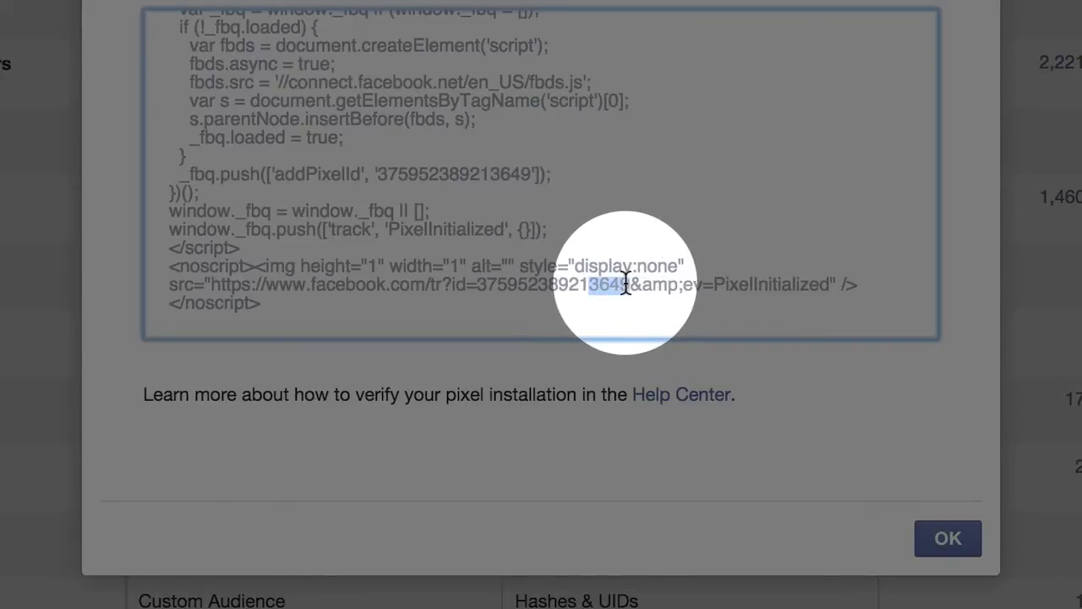
{"action": "left_click", "coordinate": [943, 540]}
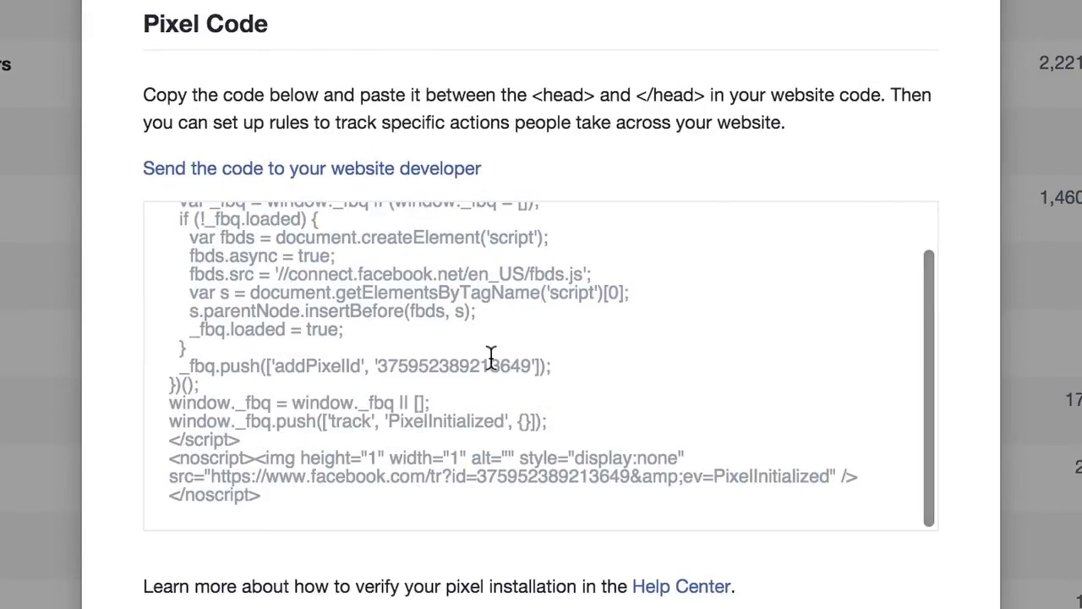
{"action": "left_click_drag", "start_coordinate": [490, 363], "coordinate": [526, 362]}
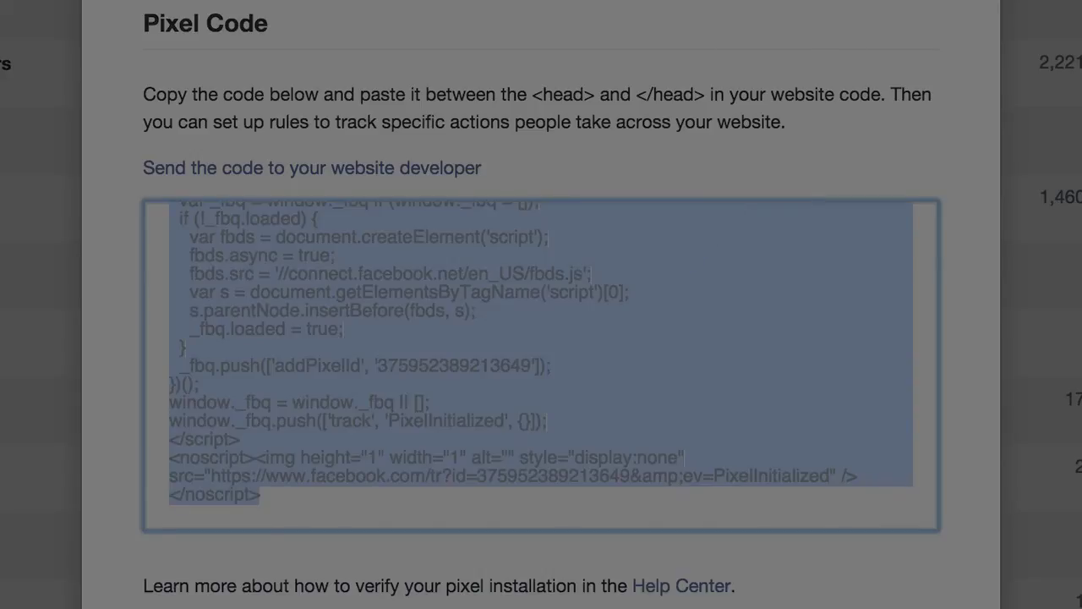
Close the pixel code window.
{"action": "scroll", "coordinate": [934, 199], "scroll_direction": "down", "scroll_amount": 5}
{"action": "left_click", "coordinate": [964, 541]}
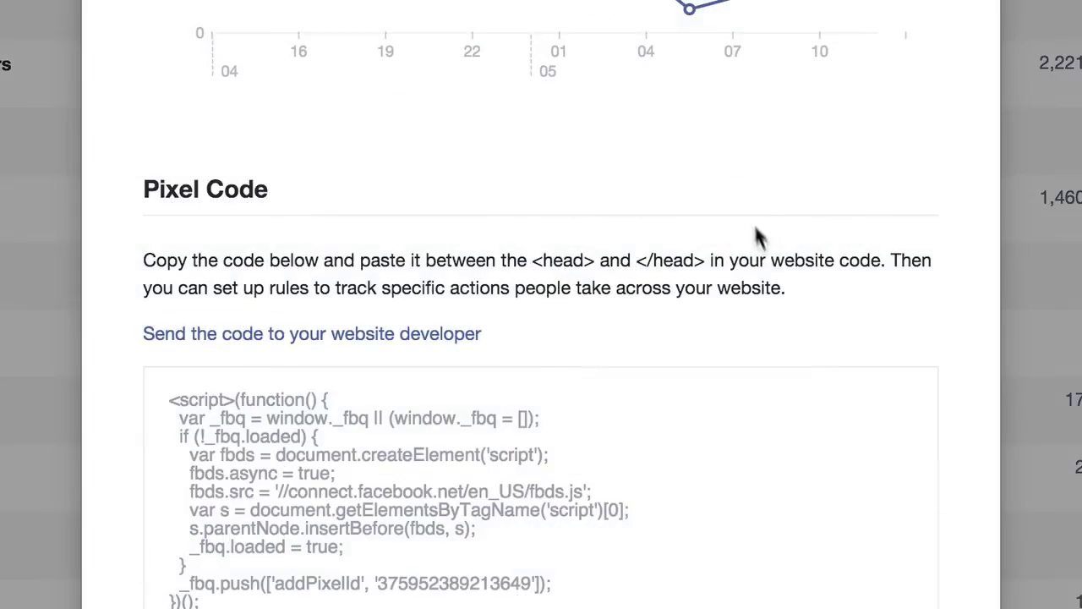
{"action": "scroll", "coordinate": [753, 234], "scroll_direction": "down", "scroll_amount": 5}
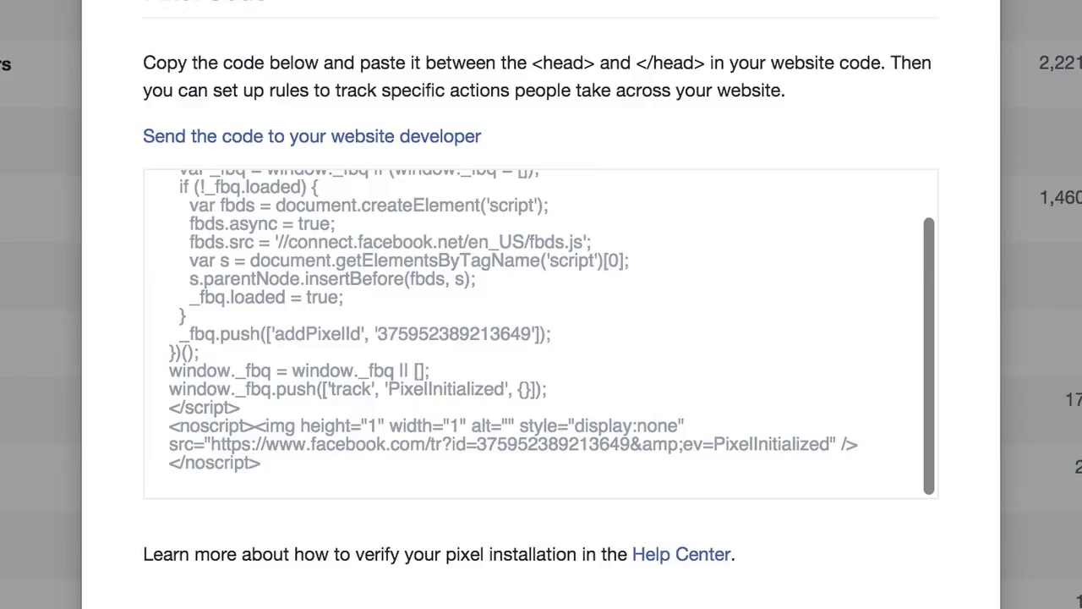
{"action": "scroll", "coordinate": [947, 541], "scroll_direction": "down", "scroll_amount": 3}
{"action": "left_click", "coordinate": [949, 536]}
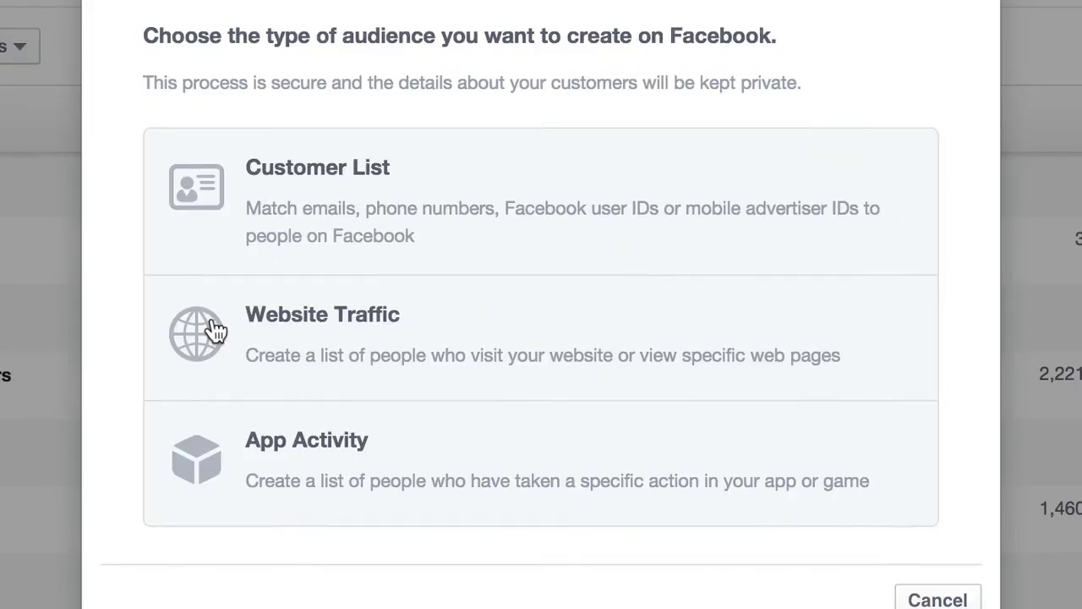
Build a Website Traffic audience targeting people who visit specific web pages.
{"action": "left_click", "coordinate": [213, 331]}
{"action": "left_click", "coordinate": [389, 239]}
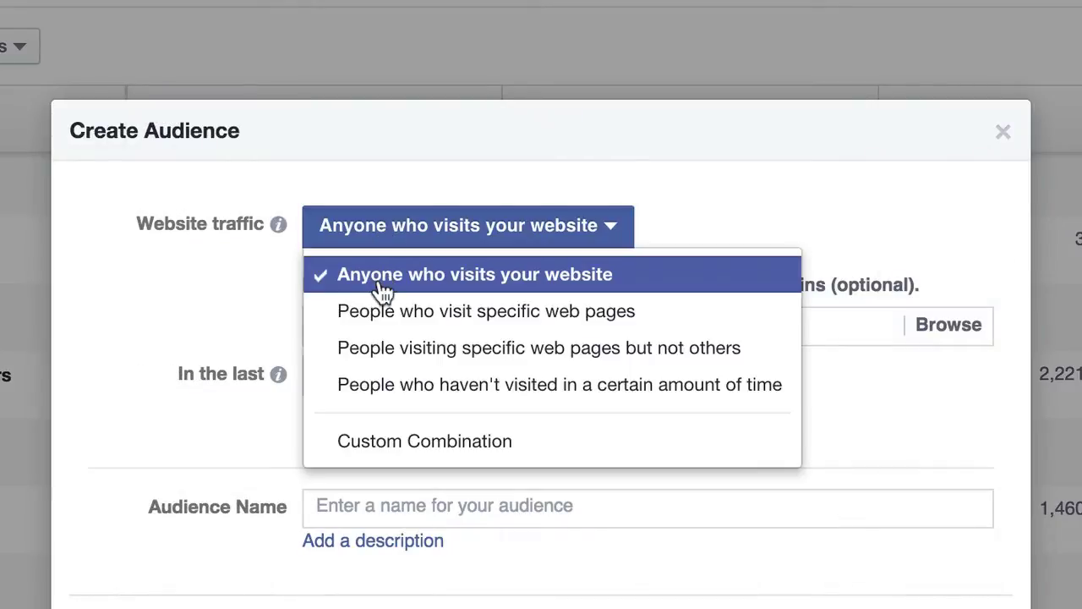
{"action": "left_click", "coordinate": [483, 314]}
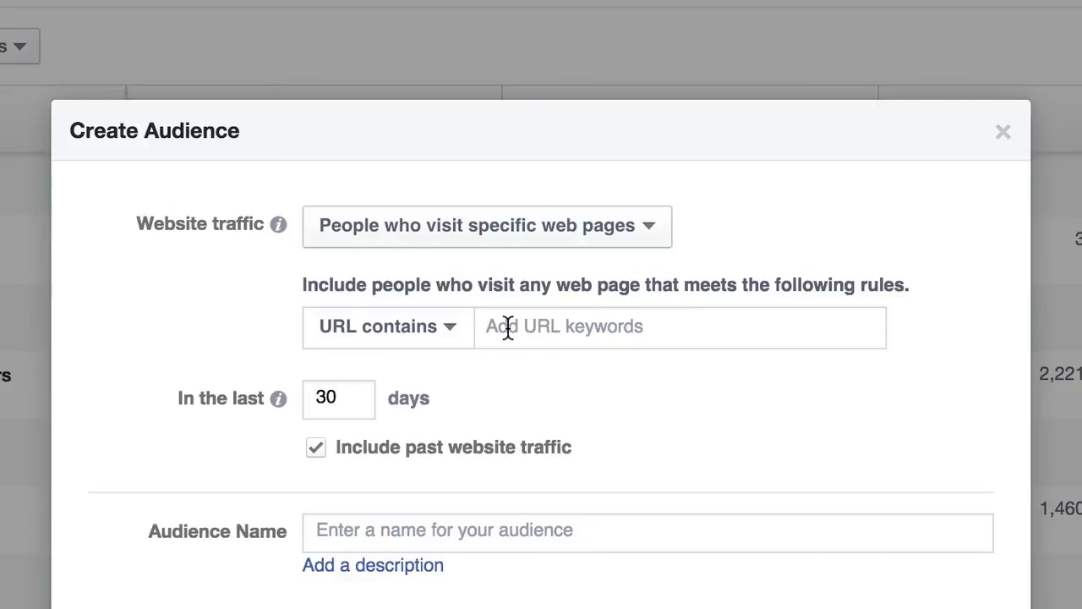
{"action": "left_click", "coordinate": [404, 332]}
{"action": "left_click", "coordinate": [405, 378]}
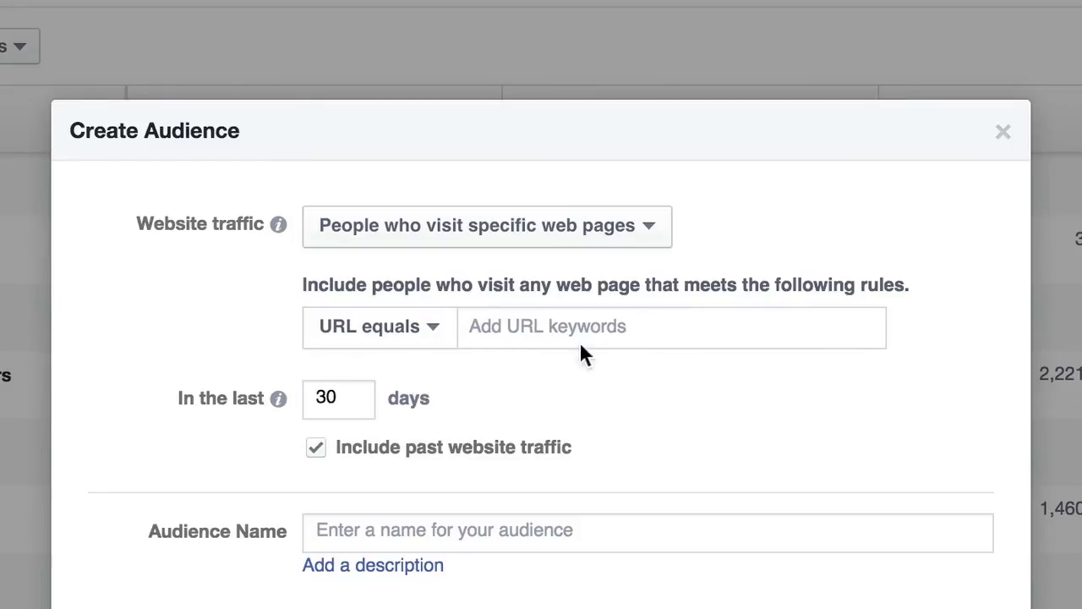
{"action": "left_click", "coordinate": [573, 322]}
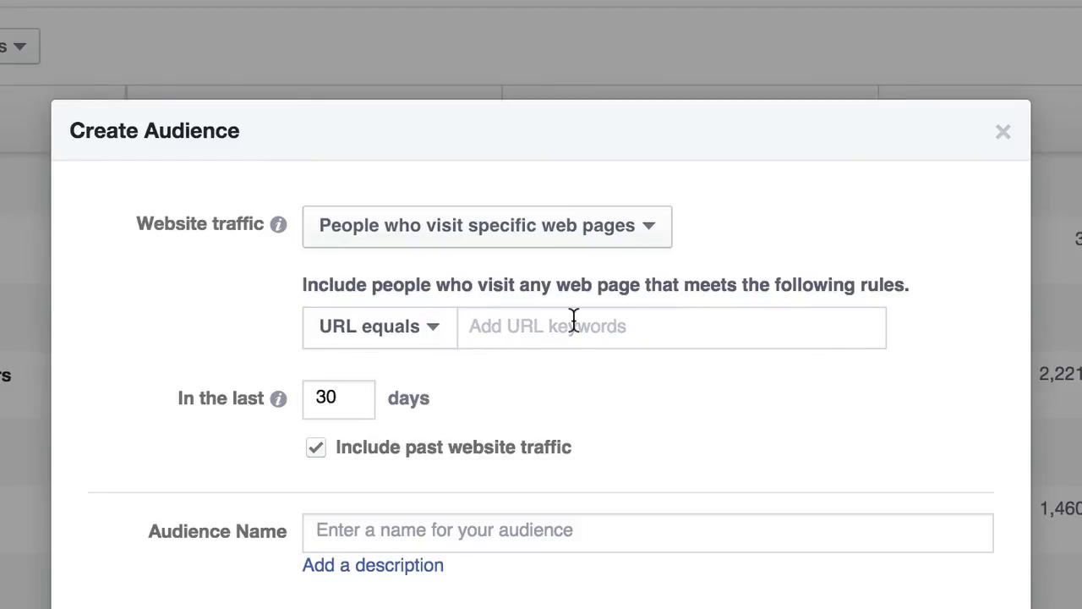
{"action": "type", "text": "http://"}
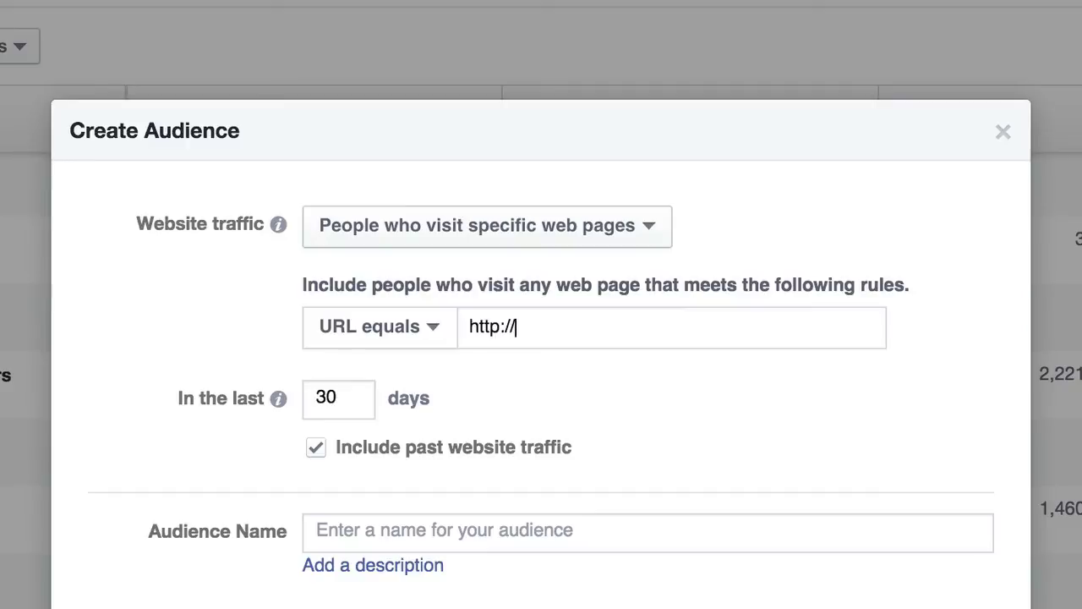
{"action": "type", "text": "landingpage"}
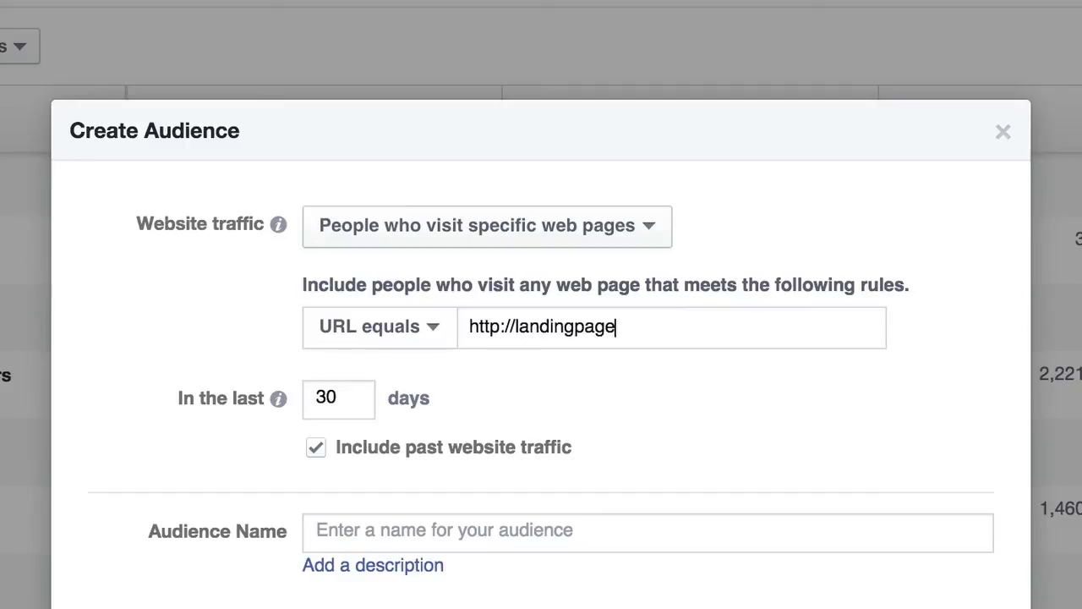
{"action": "type", "text": ".com"}
{"action": "key", "text": "Return"}
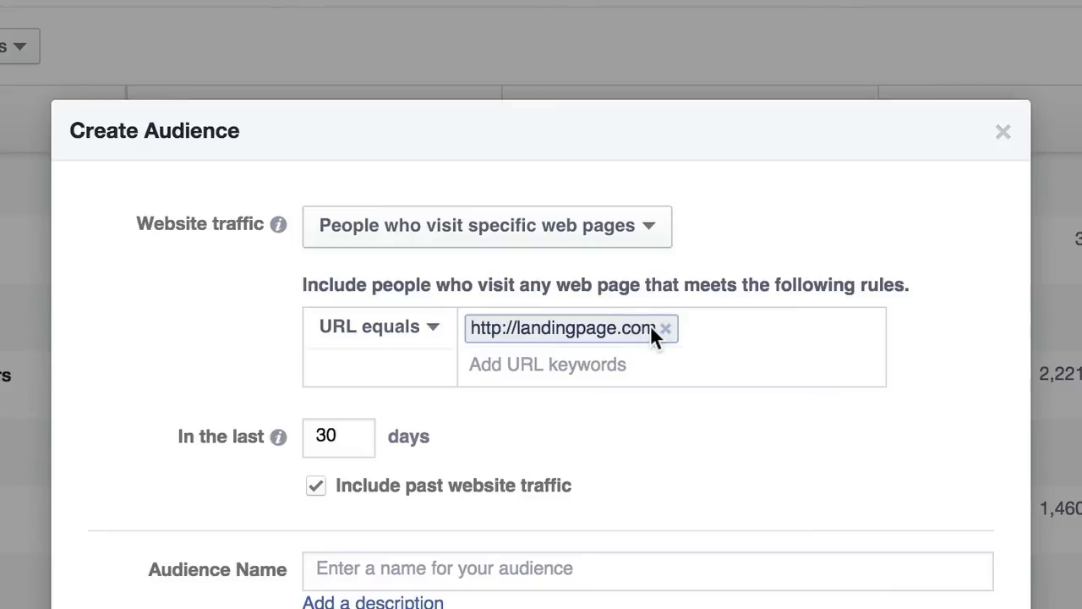